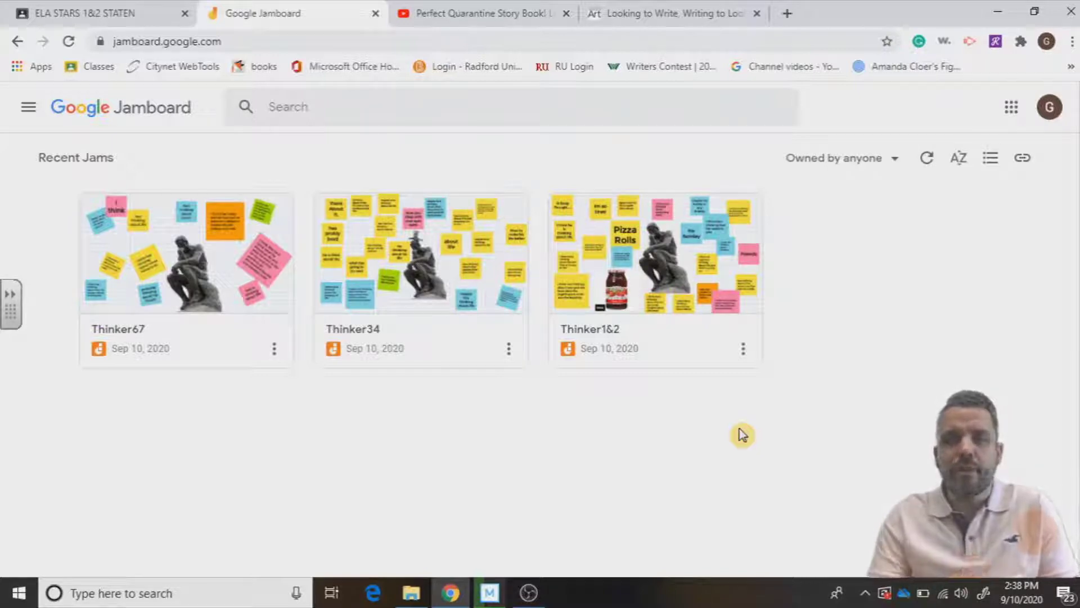
# Look over the ELA STARS 1&2 class stream in Google Classroom, and locate Jamboard among the Google apps.
pyautogui.click(92, 12)
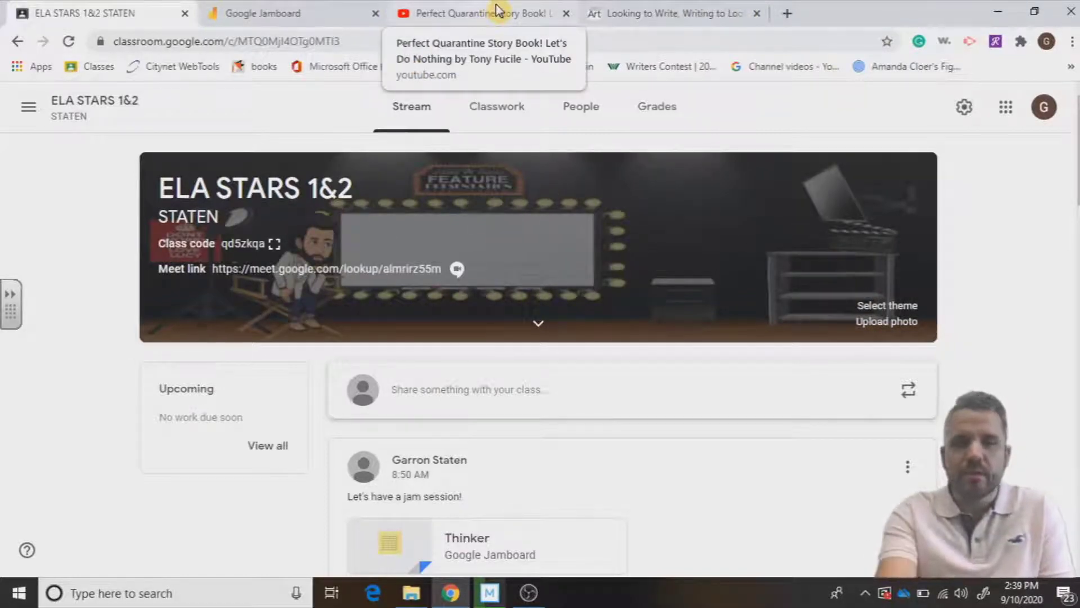
pyautogui.click(302, 11)
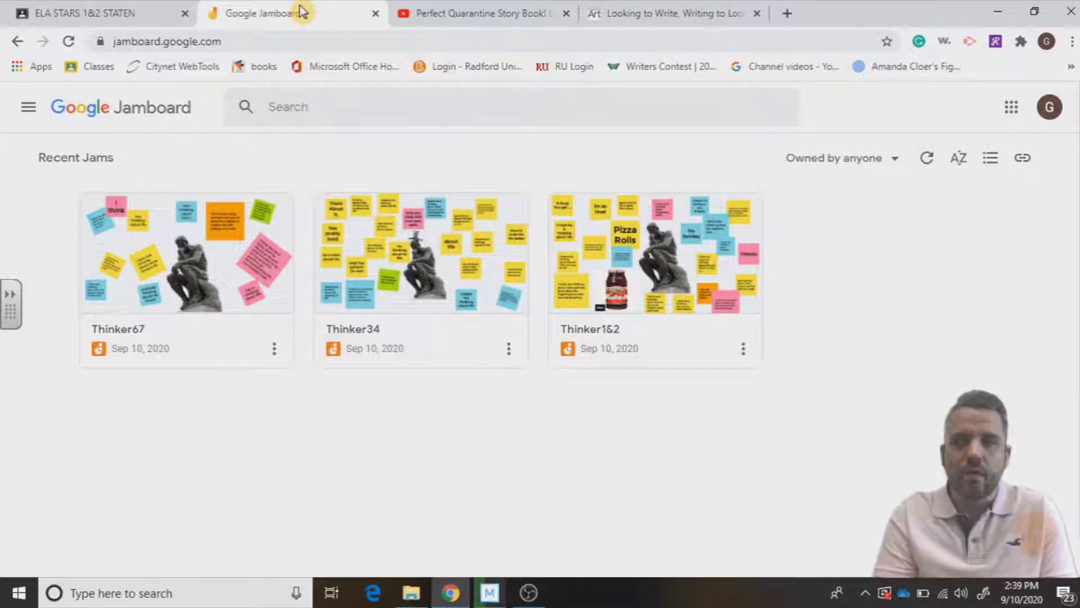
pyautogui.click(230, 41)
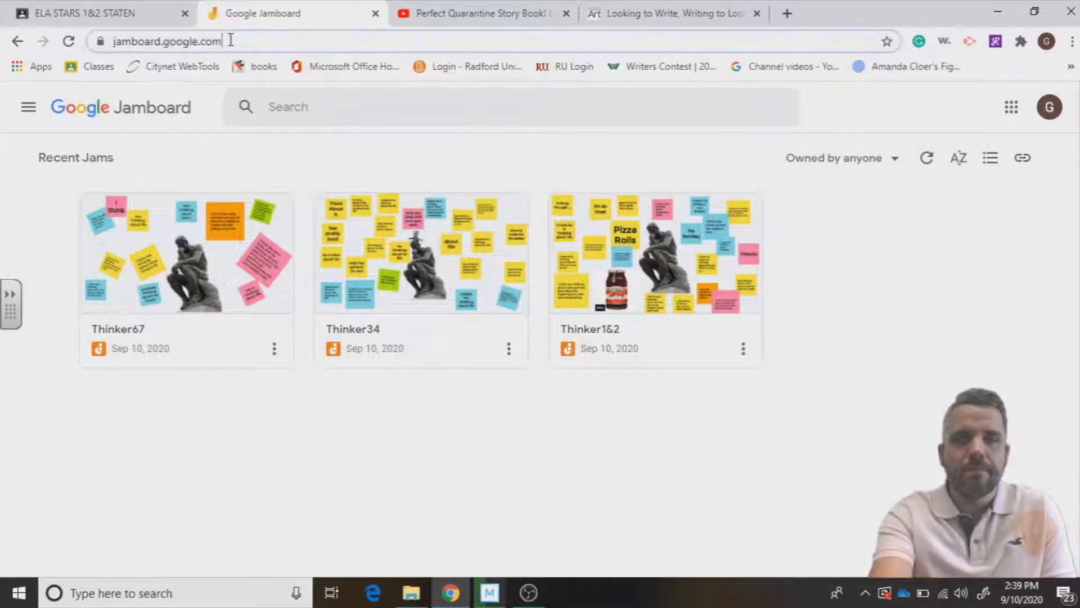
pyautogui.click(1011, 108)
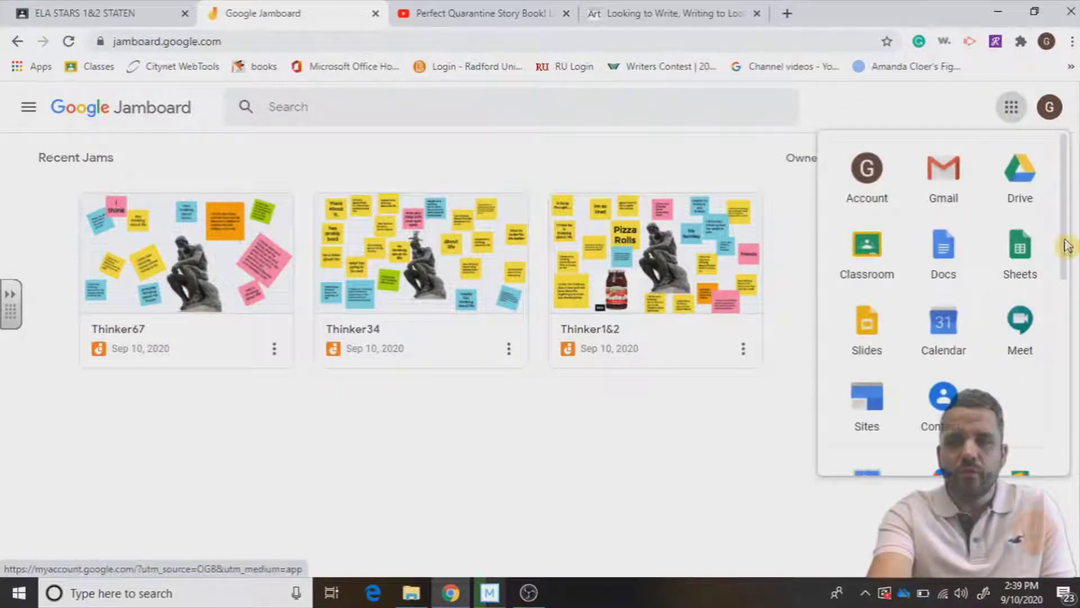
pyautogui.moveTo(1067, 240); pyautogui.dragTo(1068, 410)
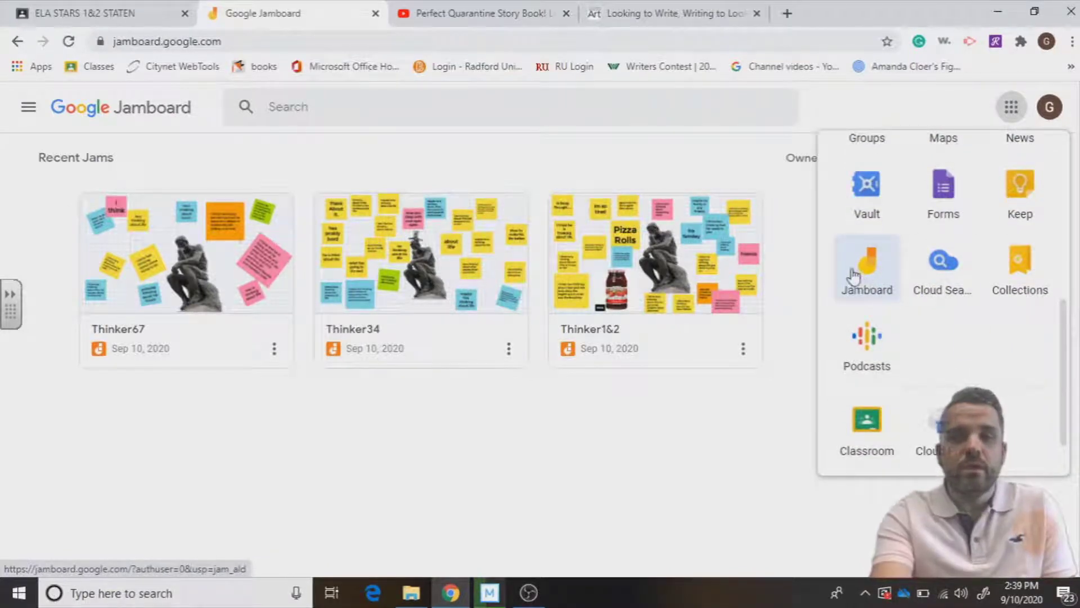
# Create a new blank jam in Google Jamboard.
pyautogui.click(291, 40)
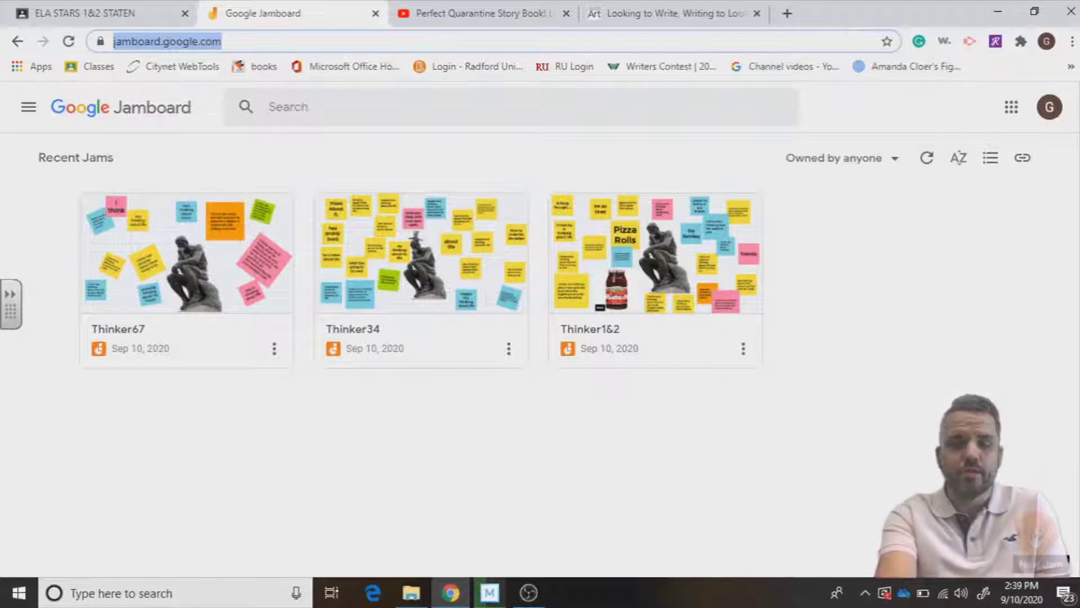
pyautogui.press('Return')
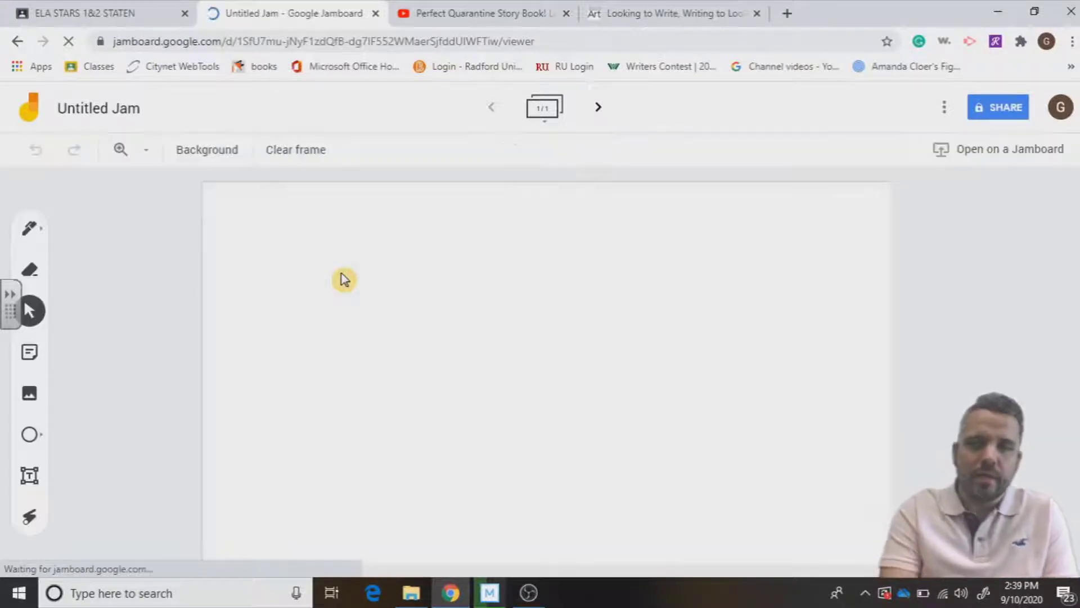
# Try the grid and lined backgrounds on the first frame, and settle on the grid background.
pyautogui.click(219, 161)
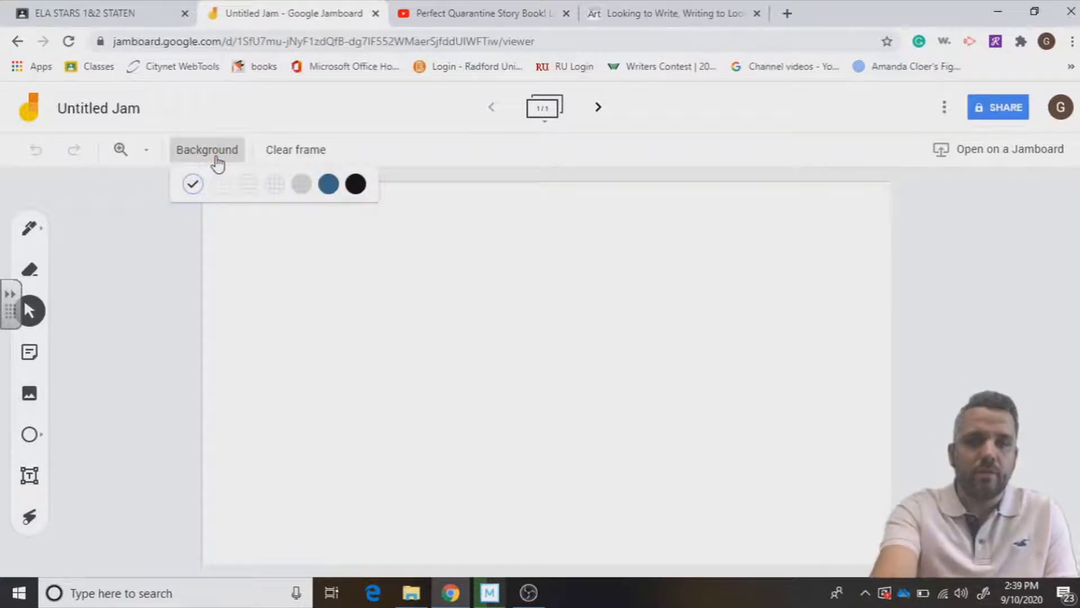
pyautogui.click(275, 184)
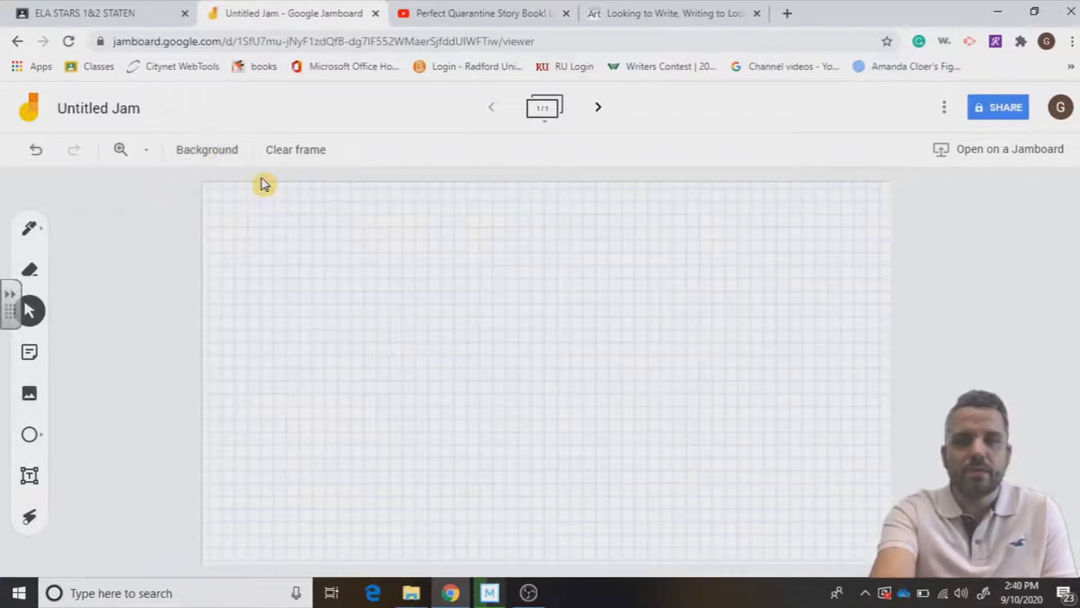
pyautogui.click(217, 153)
pyautogui.click(253, 185)
pyautogui.click(219, 154)
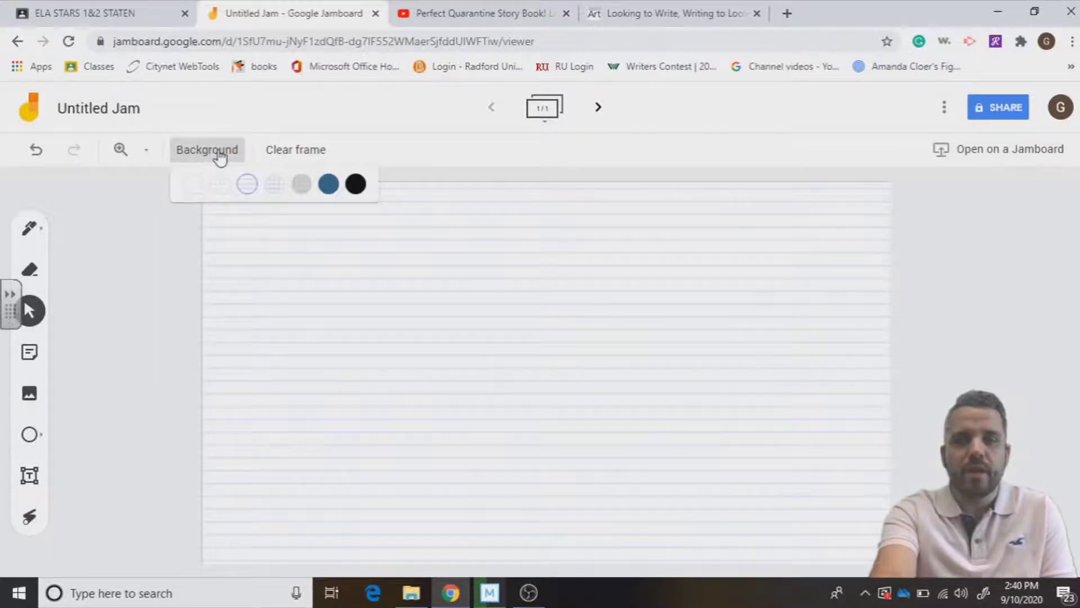
pyautogui.click(248, 183)
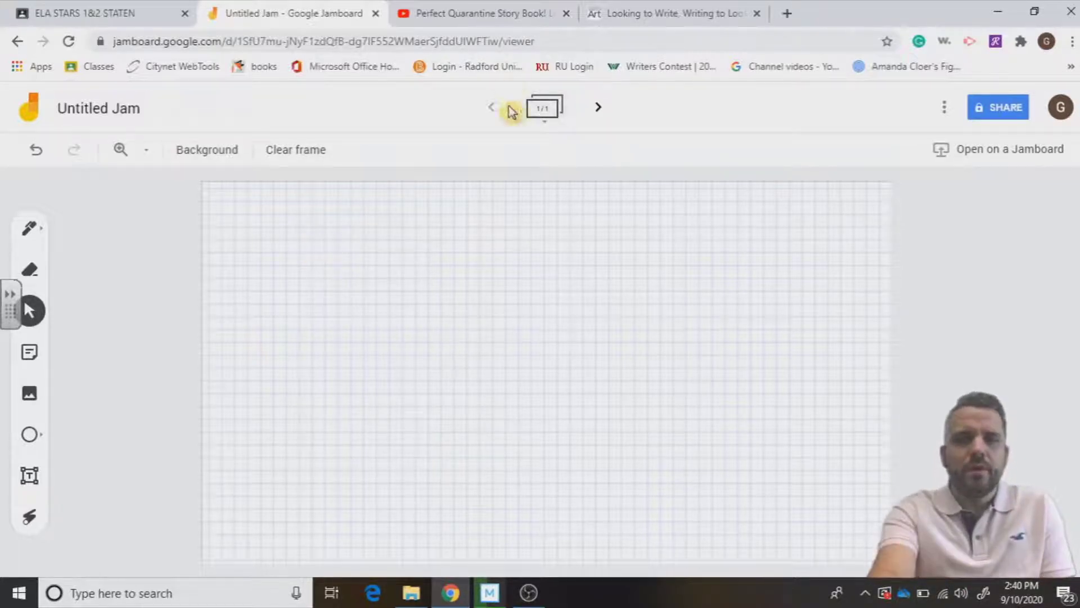
# Add two blank frames to the jam for a total of three, and return to the first frame.
pyautogui.click(599, 109)
pyautogui.click(600, 109)
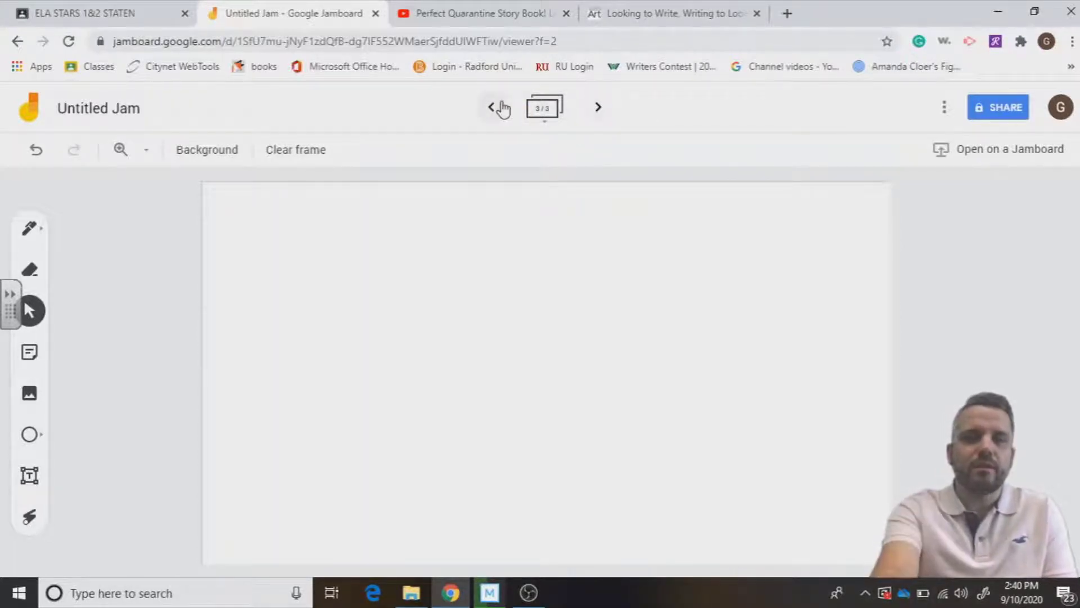
pyautogui.click(500, 108)
pyautogui.click(501, 108)
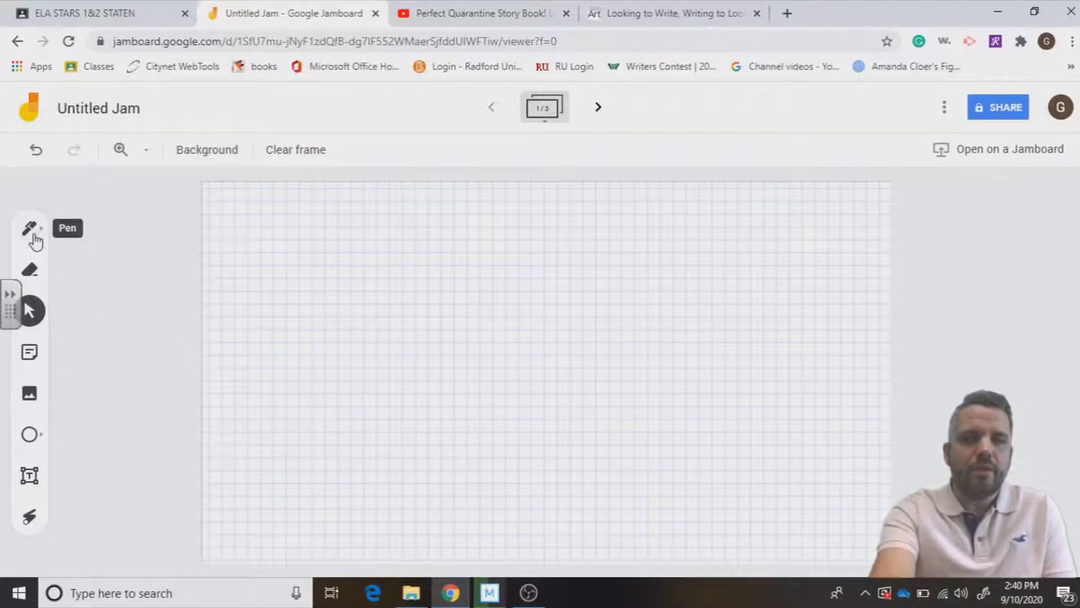
# Handwrite "3 + 3 =" with the black pen across the upper part of the first frame.
pyautogui.click(34, 240)
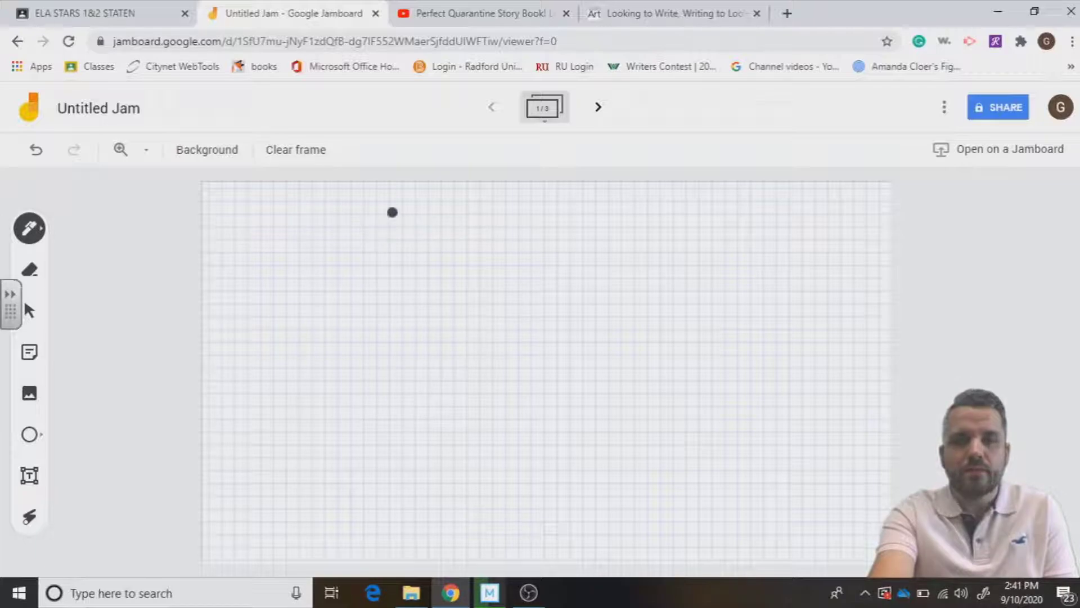
pyautogui.moveTo(404, 213)
pyautogui.mouseDown()
pyautogui.moveTo(429, 214)
pyautogui.moveTo(409, 252)
pyautogui.moveTo(452, 276)
pyautogui.mouseUp()
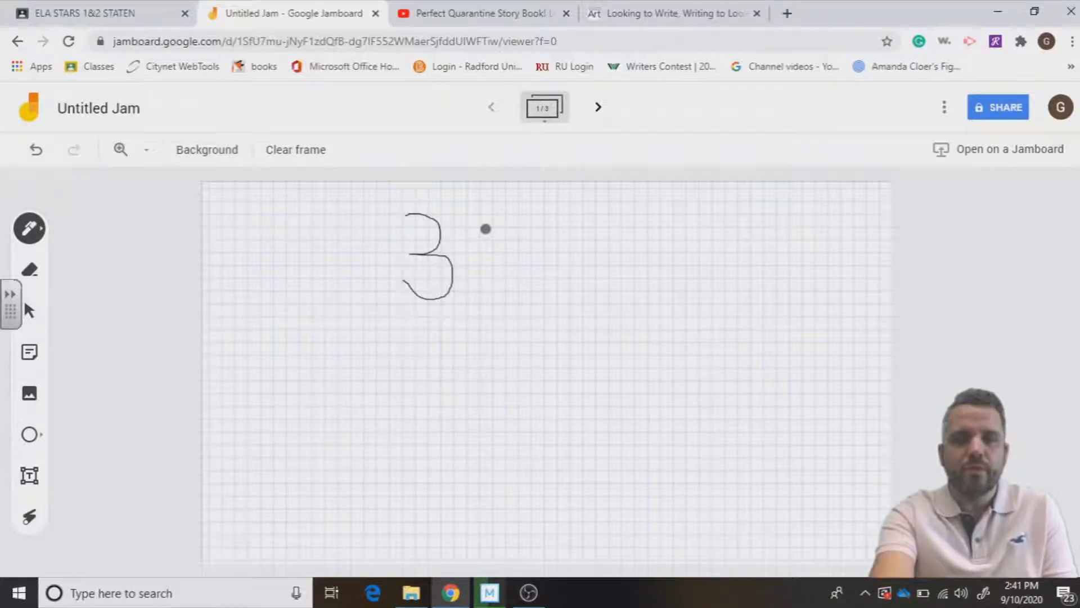
pyautogui.moveTo(486, 229)
pyautogui.mouseDown()
pyautogui.moveTo(501, 291)
pyautogui.moveTo(531, 259)
pyautogui.mouseUp()
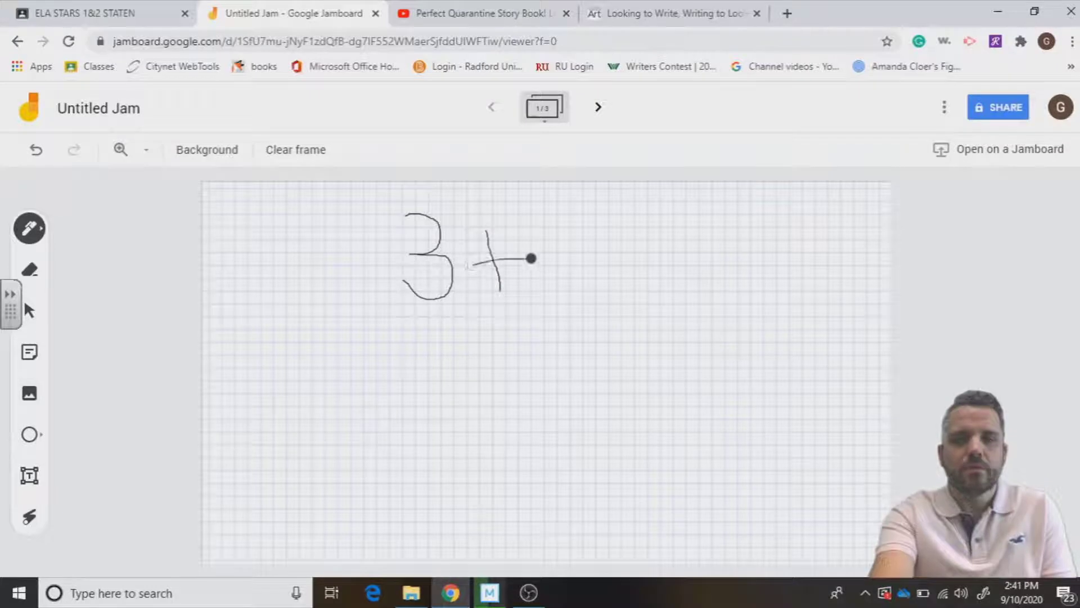
pyautogui.moveTo(555, 220)
pyautogui.mouseDown()
pyautogui.moveTo(592, 239)
pyautogui.moveTo(551, 272)
pyautogui.mouseUp()
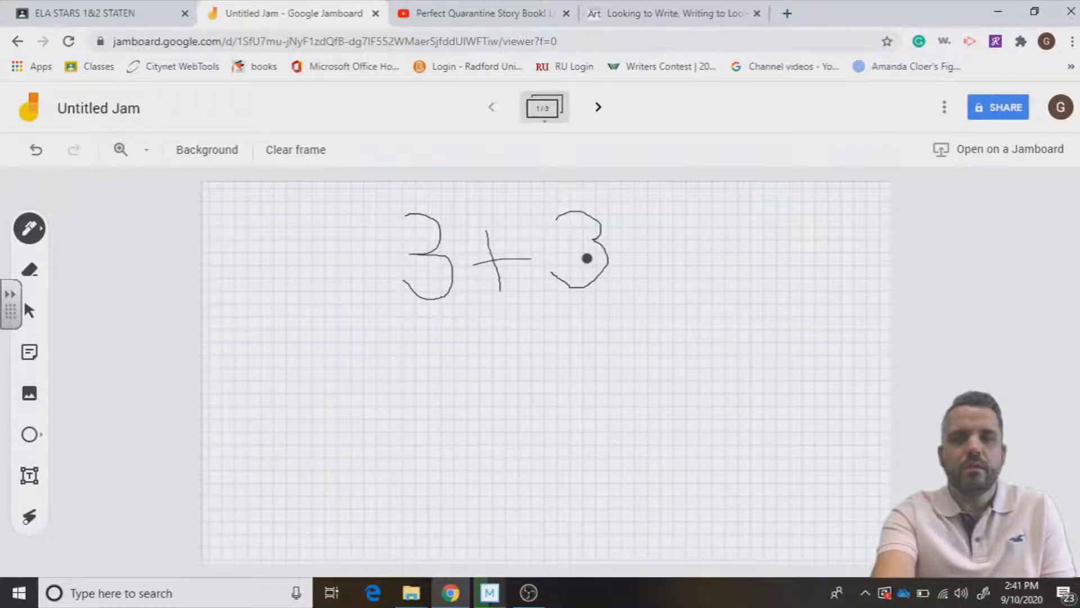
pyautogui.moveTo(634, 232); pyautogui.dragTo(662, 231)
pyautogui.moveTo(644, 257); pyautogui.dragTo(670, 262)
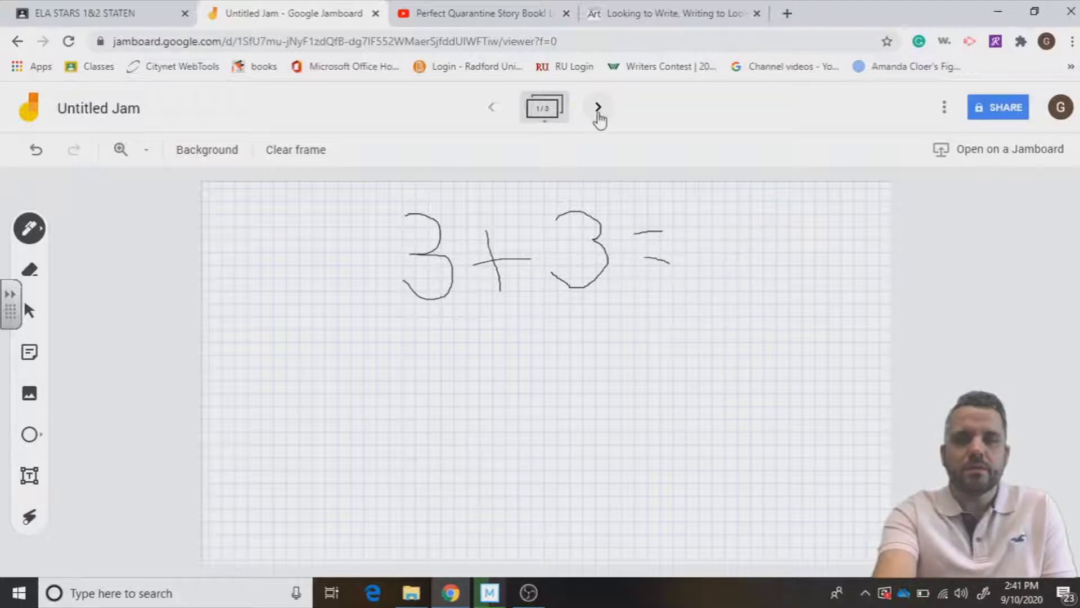
# Check the second frame and the pen options, and clear the handwritten equation from the first frame.
pyautogui.click(599, 114)
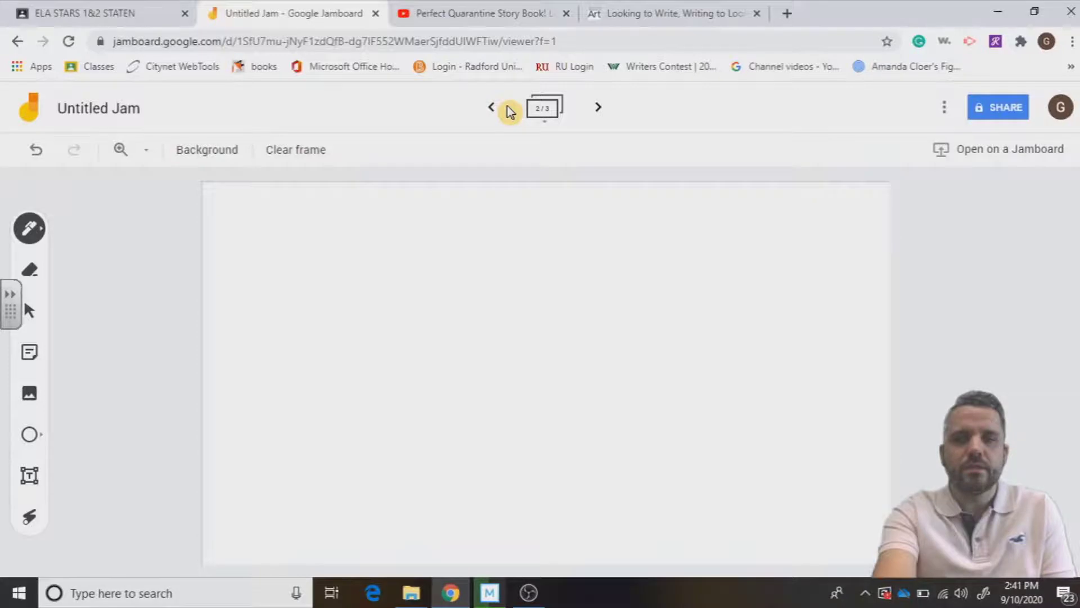
pyautogui.click(500, 107)
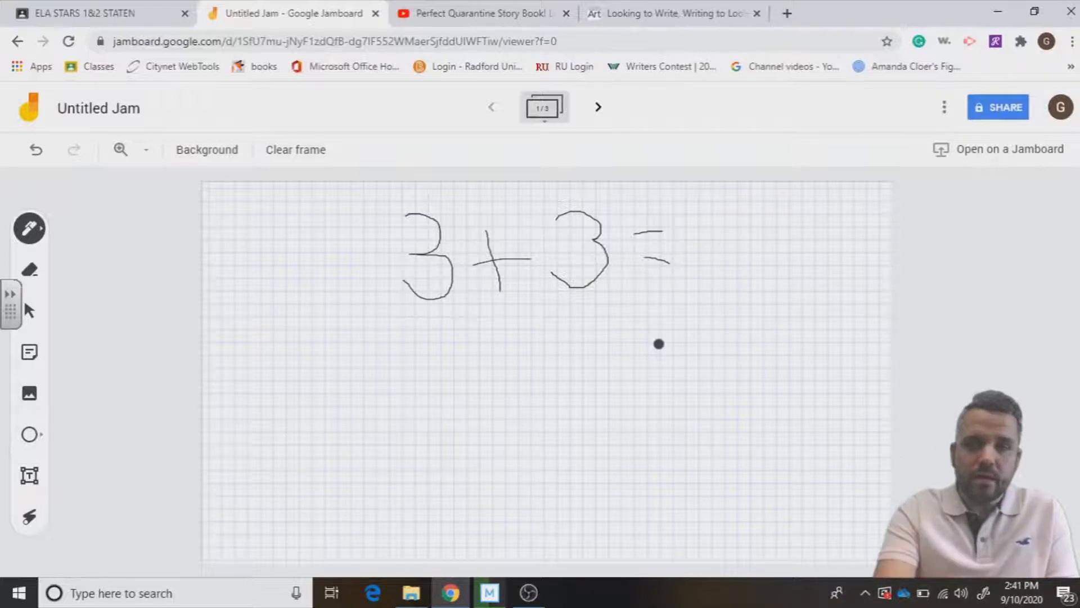
pyautogui.click(23, 235)
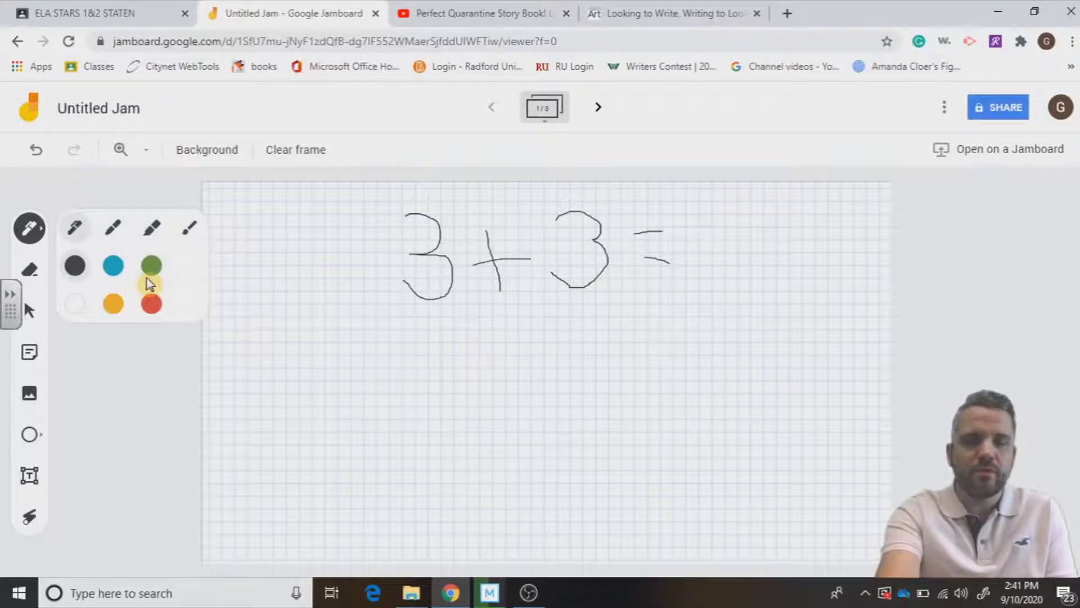
pyautogui.click(296, 151)
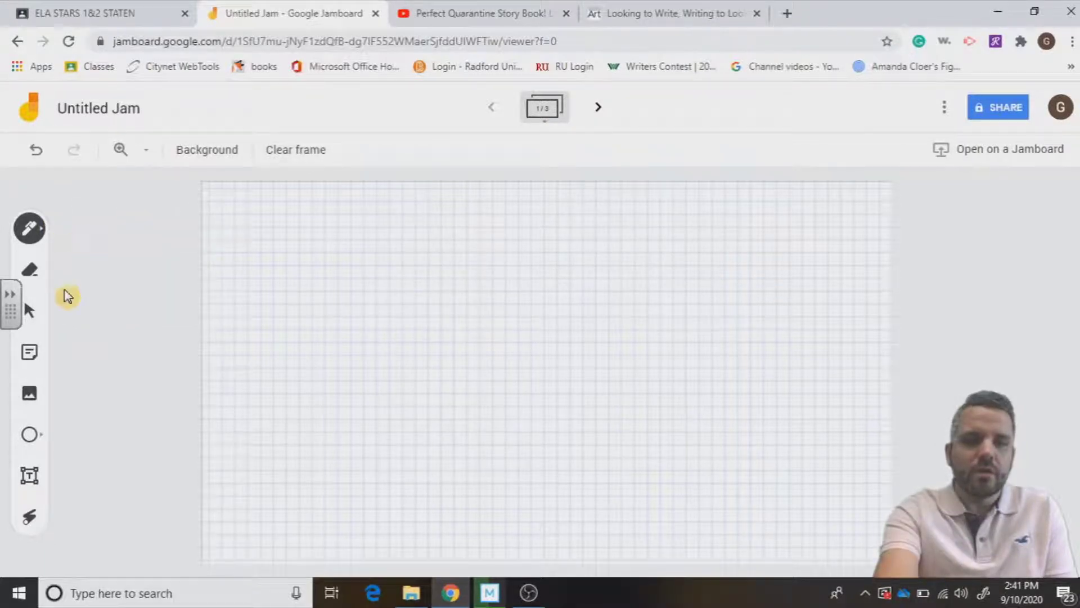
pyautogui.click(29, 269)
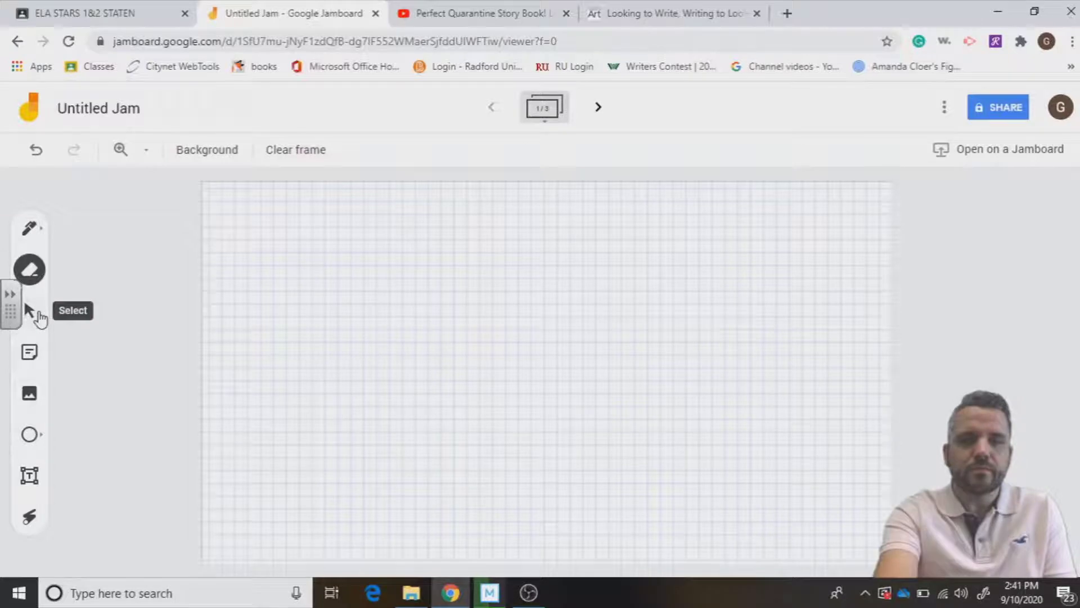
pyautogui.click(32, 311)
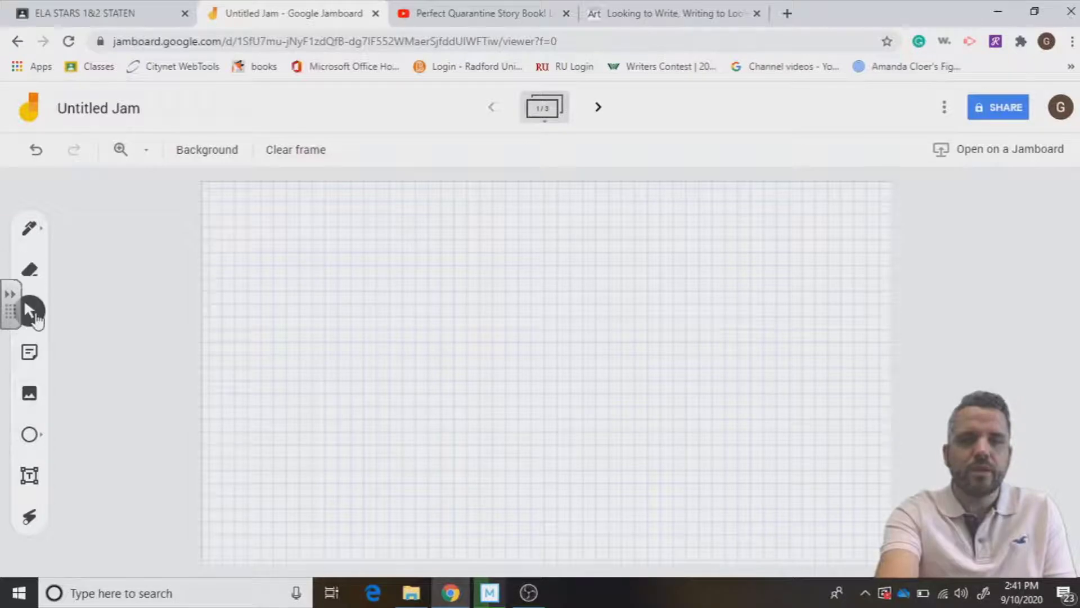
pyautogui.click(29, 228)
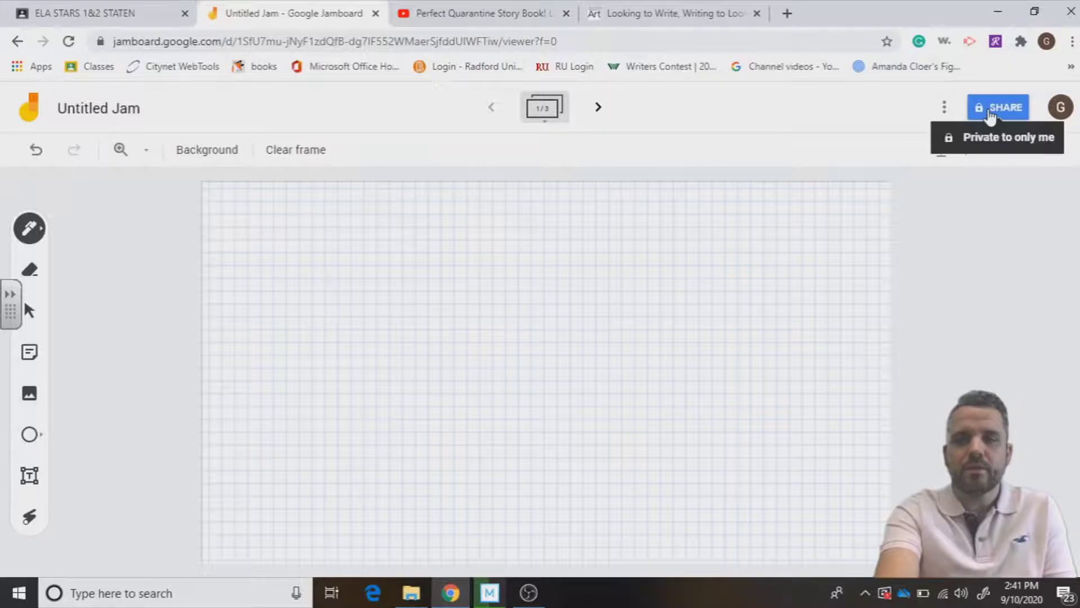
# Open the jam's sharing settings and set the link access to "Anyone with the link".
pyautogui.click(991, 114)
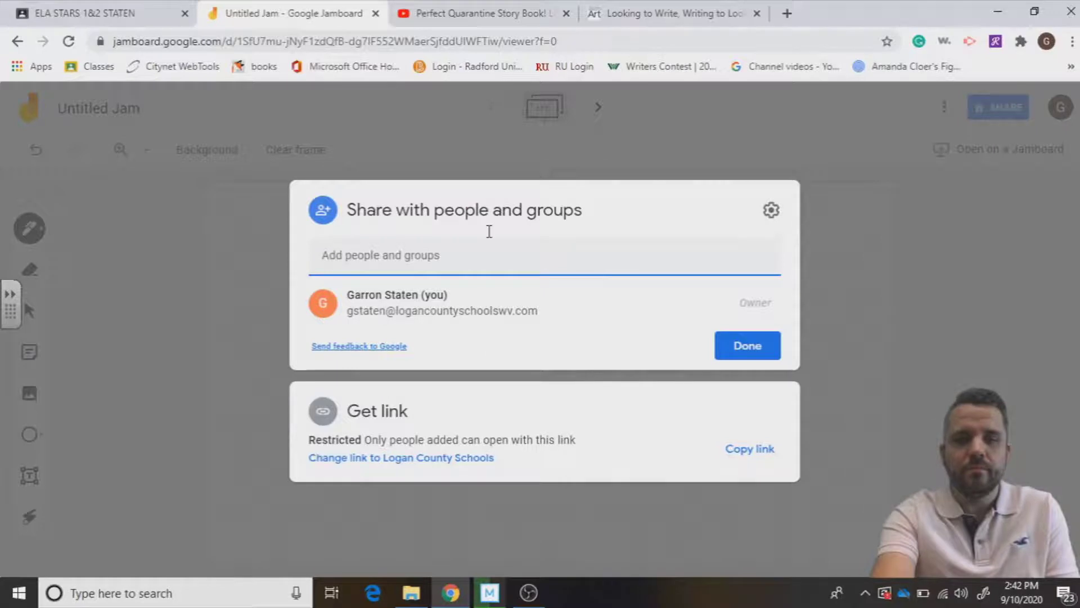
pyautogui.click(454, 467)
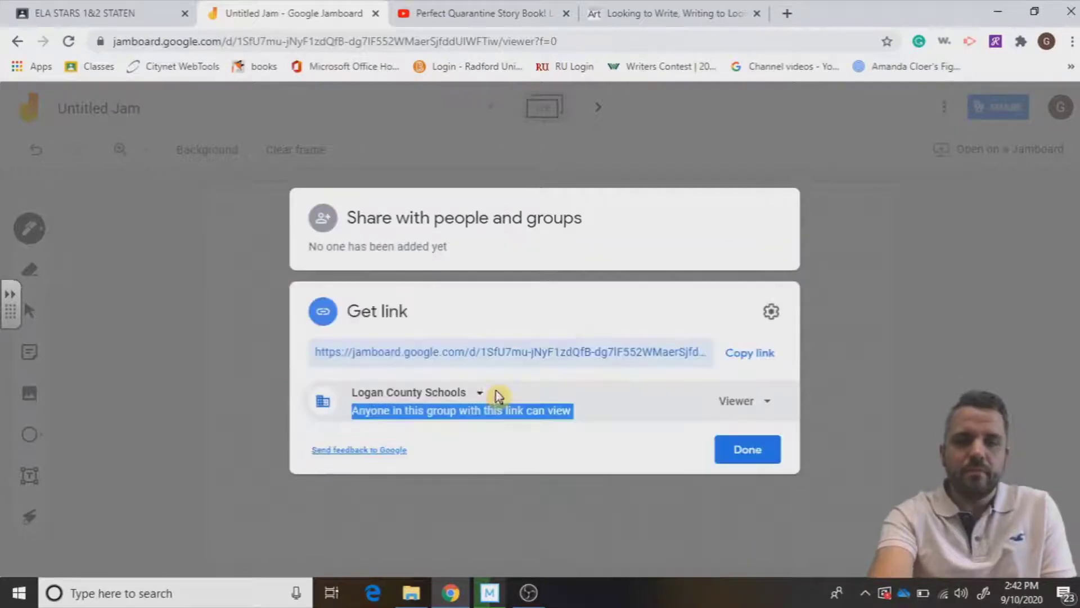
pyautogui.click(478, 396)
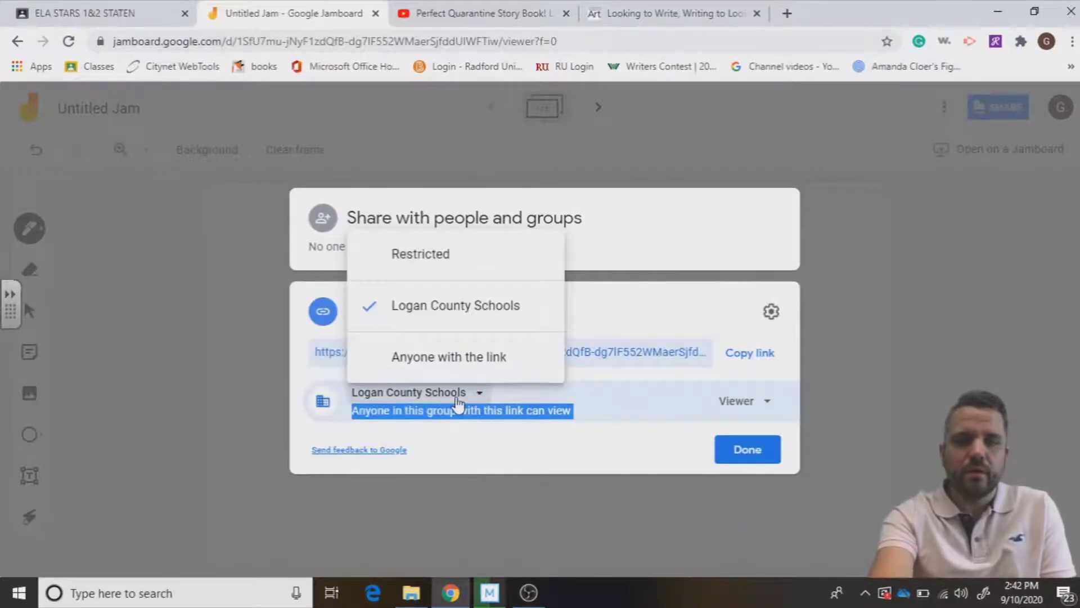
pyautogui.click(443, 357)
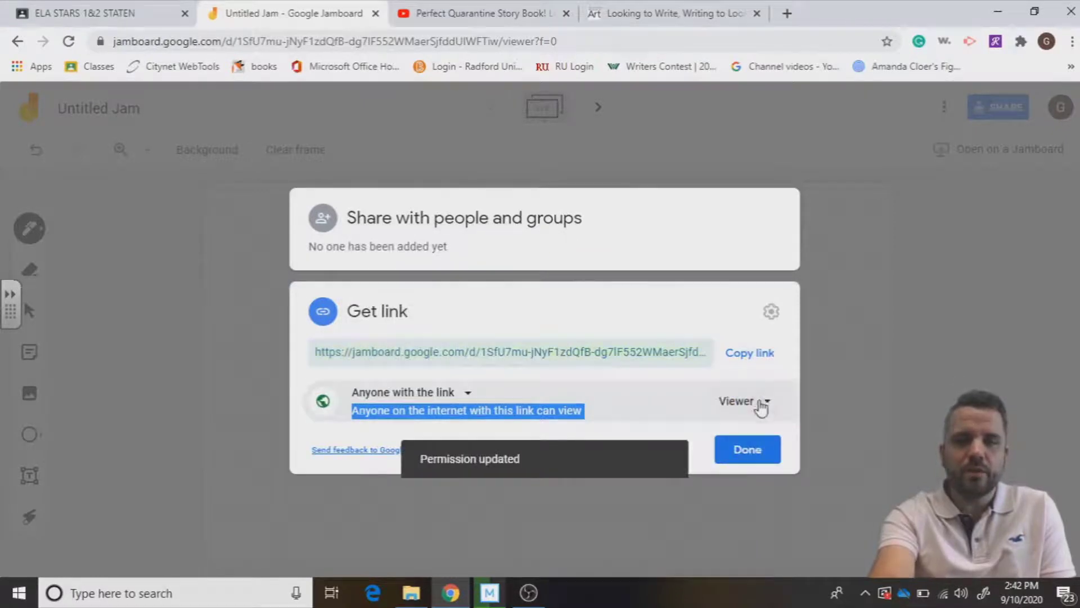
# Review the link's Viewer and Editor roles, its access options and the people sharing section, and close the sharing settings.
pyautogui.click(768, 402)
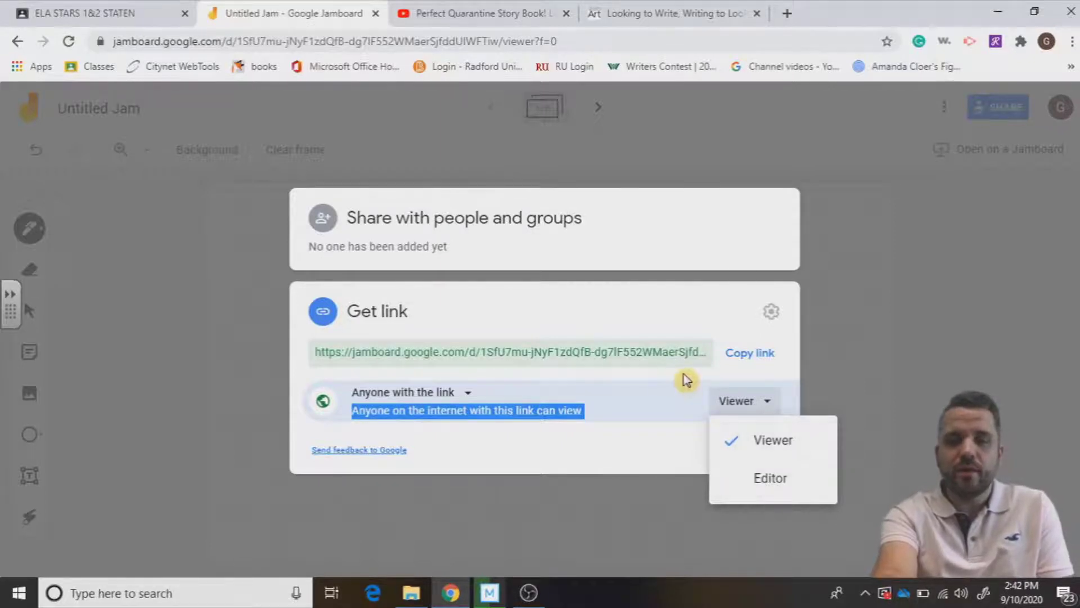
pyautogui.click(467, 395)
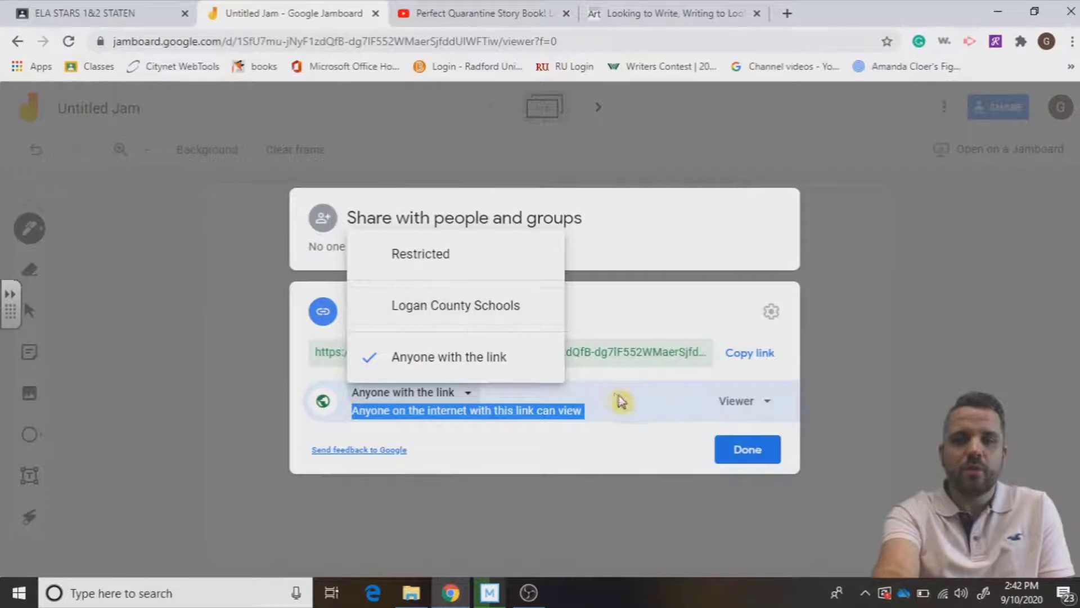
pyautogui.click(639, 404)
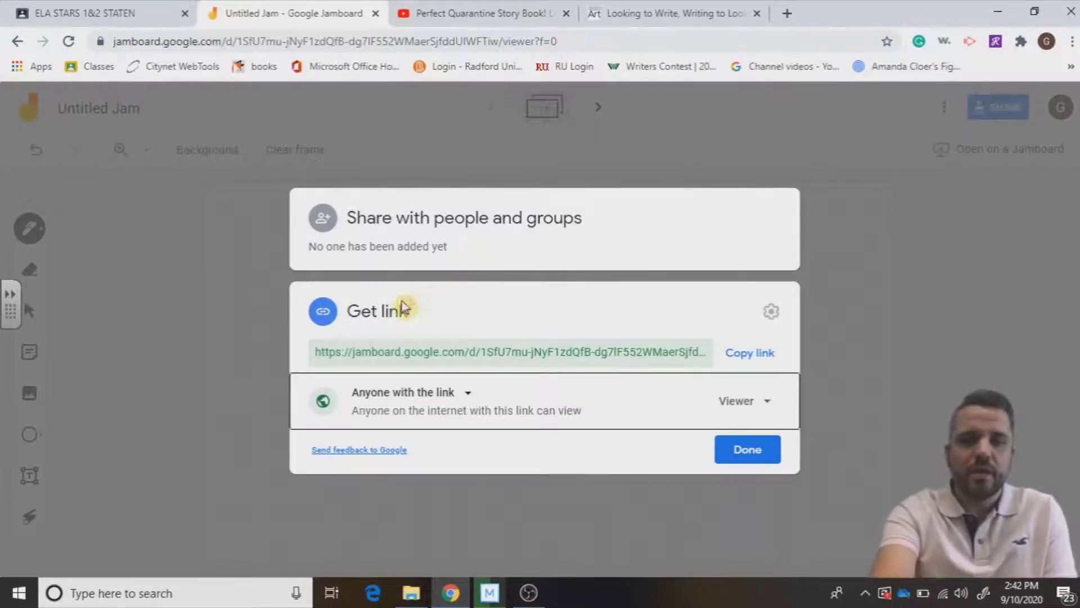
pyautogui.click(495, 222)
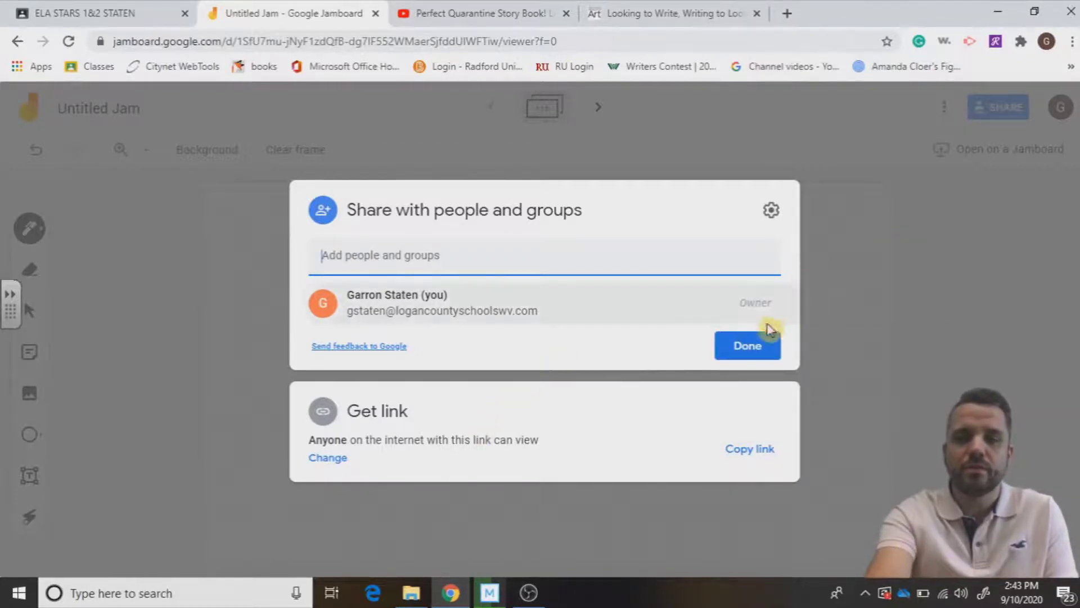
pyautogui.click(757, 345)
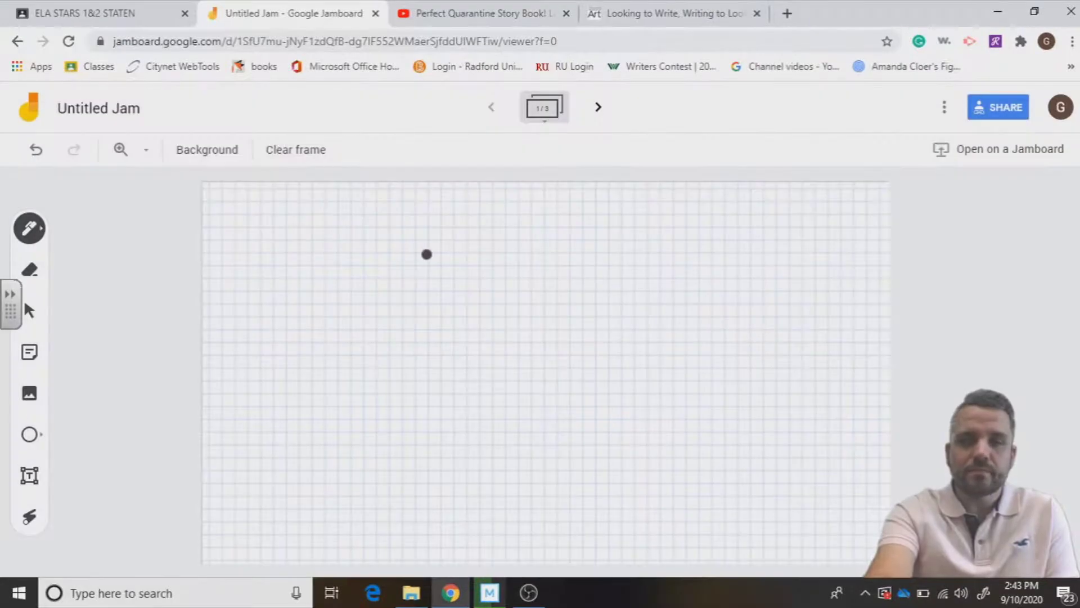
# Add a yellow sticky note reading "What is he thinking right now?" to the first frame.
pyautogui.click(31, 365)
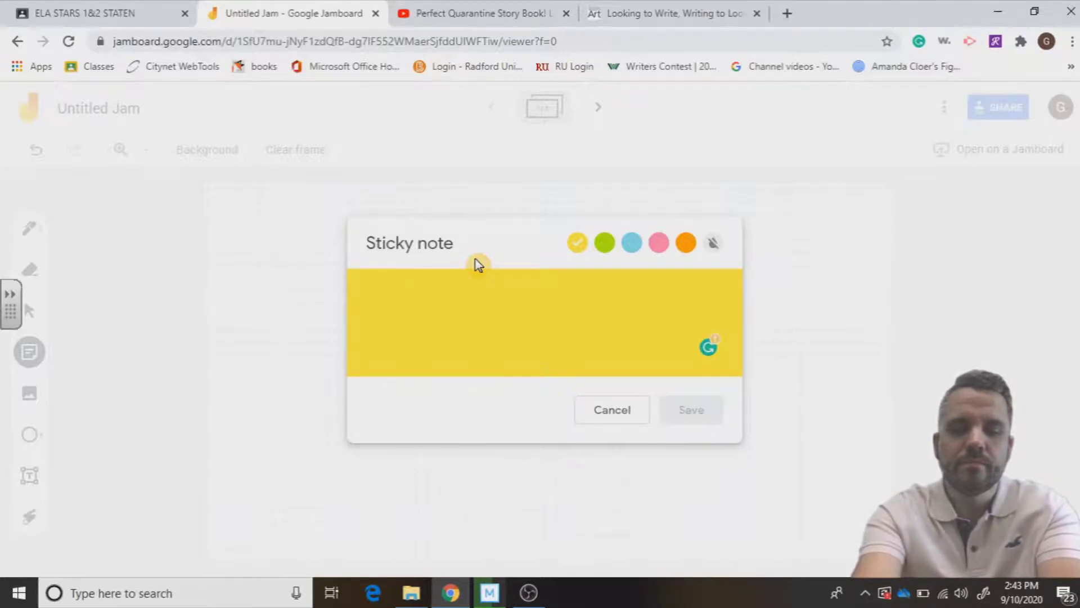
pyautogui.click(490, 297)
pyautogui.write('What is ')
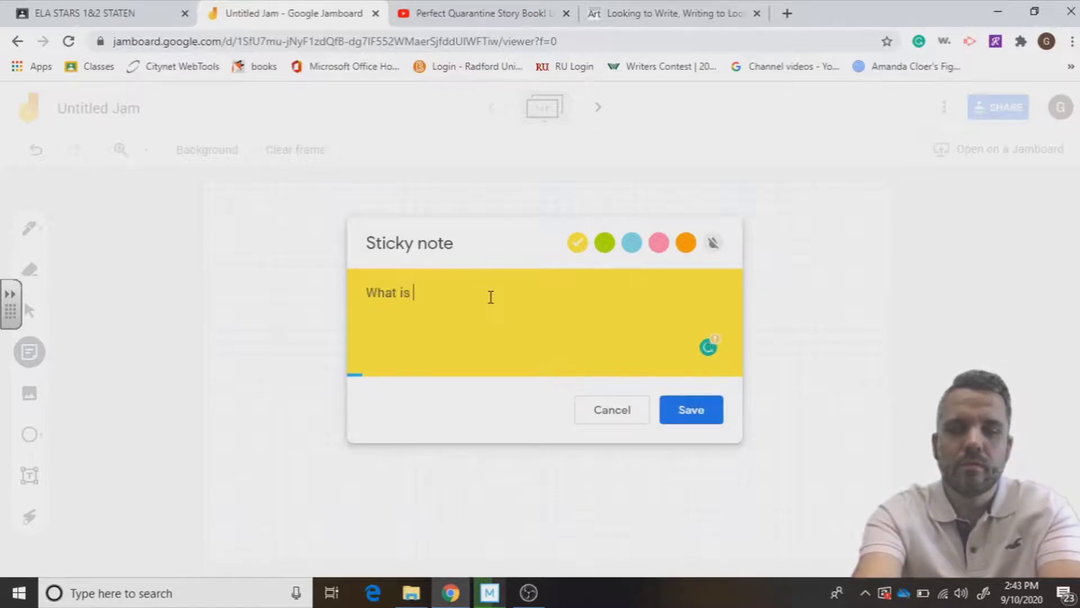
pyautogui.write('he thinking right now?')
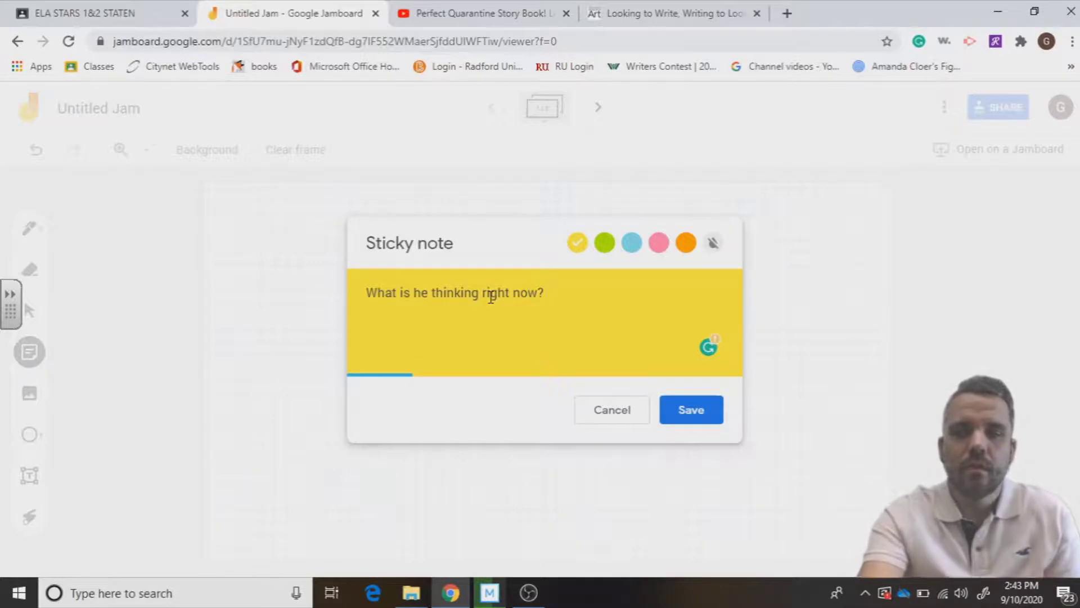
pyautogui.click(687, 416)
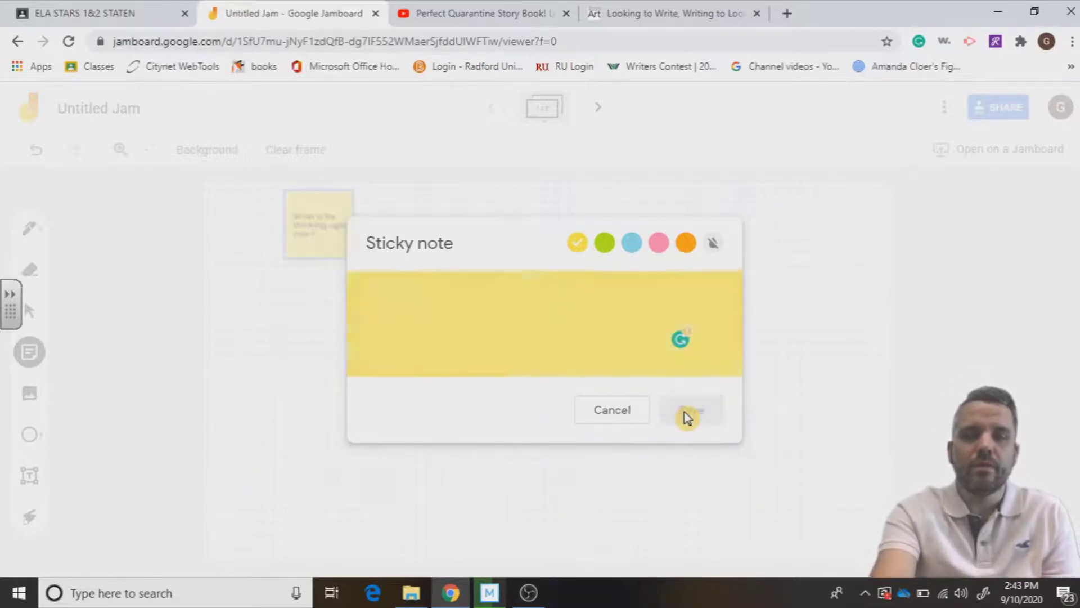
pyautogui.click(803, 302)
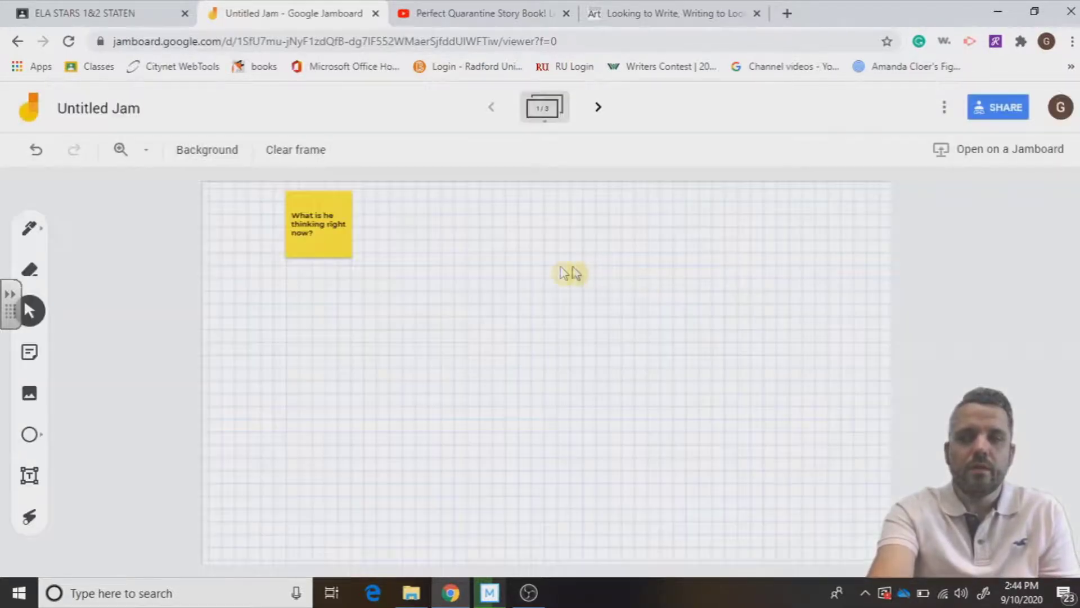
# Enlarge the sticky note to roughly twice its size and tilt it counterclockwise in the upper-left area of the frame.
pyautogui.click(336, 252)
pyautogui.moveTo(353, 258); pyautogui.dragTo(409, 313)
pyautogui.moveTo(285, 195); pyautogui.dragTo(270, 271)
pyautogui.click(680, 329)
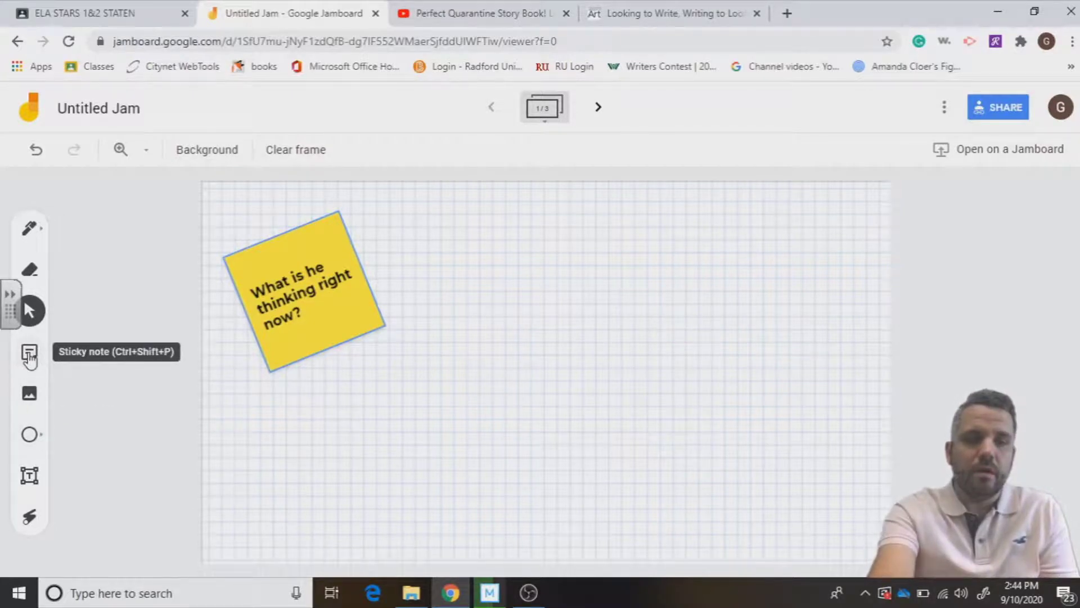
# Upload the picture of the Thinker statue from the computer's Desktop folder and place it at the lower middle of the frame.
pyautogui.click(29, 393)
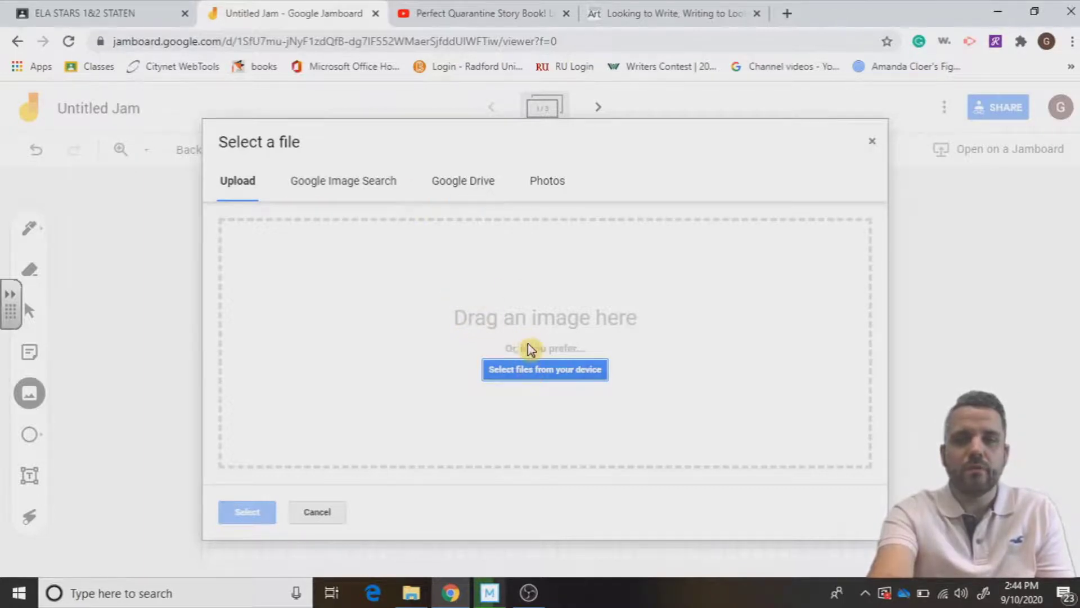
pyautogui.click(536, 372)
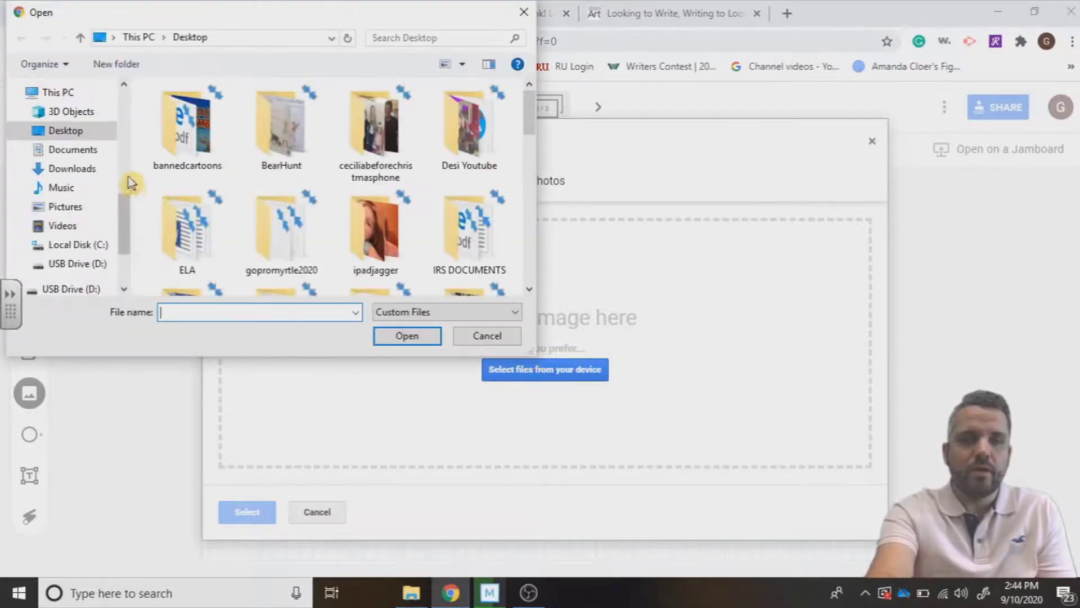
pyautogui.moveTo(132, 223)
pyautogui.mouseDown()
pyautogui.moveTo(131, 250)
pyautogui.moveTo(125, 219)
pyautogui.mouseUp()
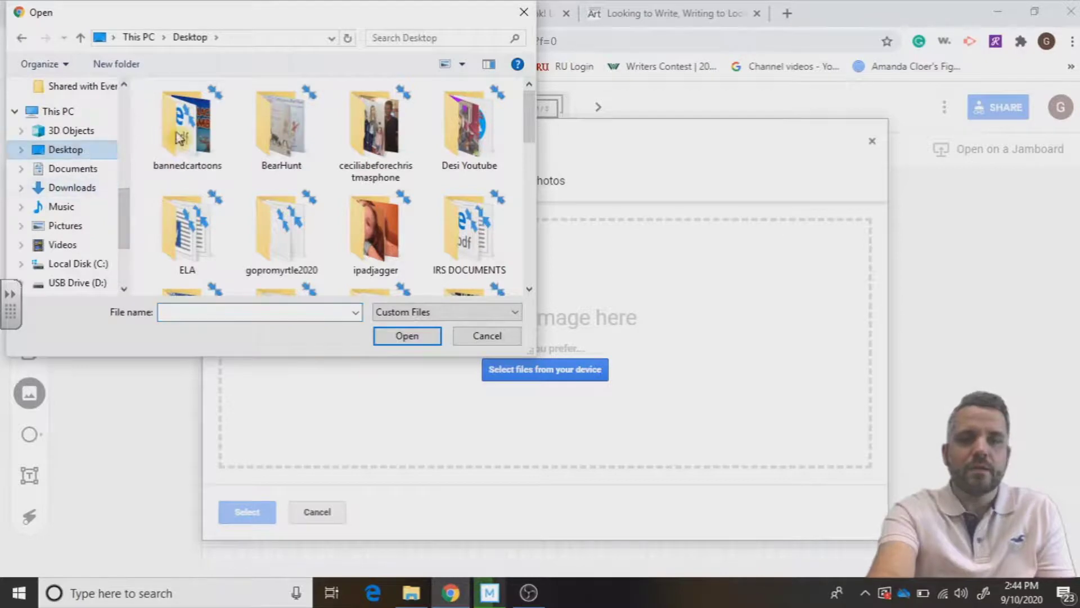
pyautogui.moveTo(526, 121); pyautogui.dragTo(531, 270)
pyautogui.doubleClick(374, 175)
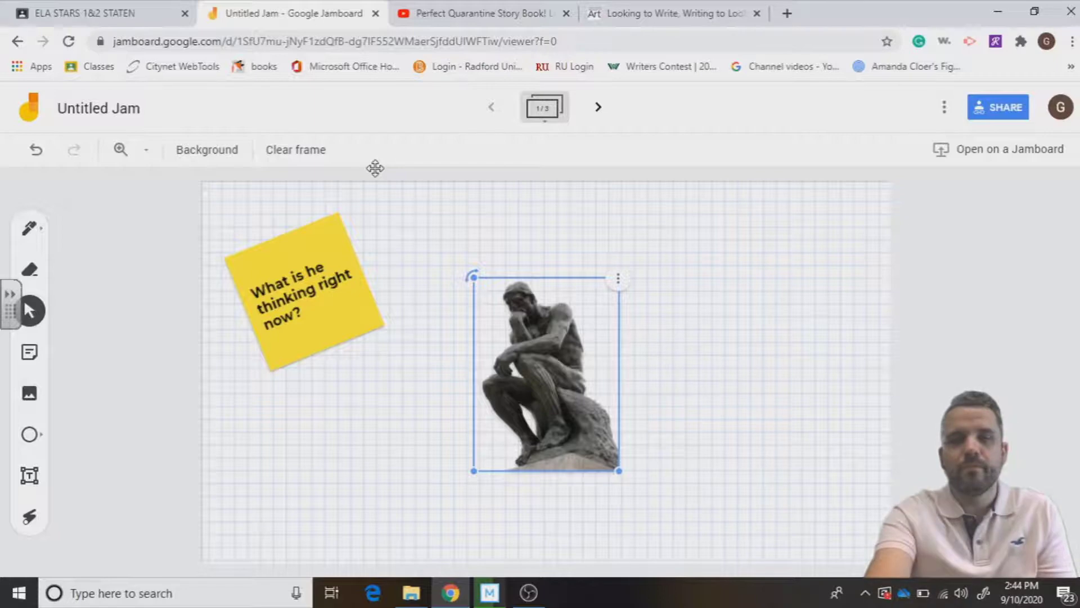
pyautogui.moveTo(603, 320); pyautogui.dragTo(633, 402)
pyautogui.click(761, 393)
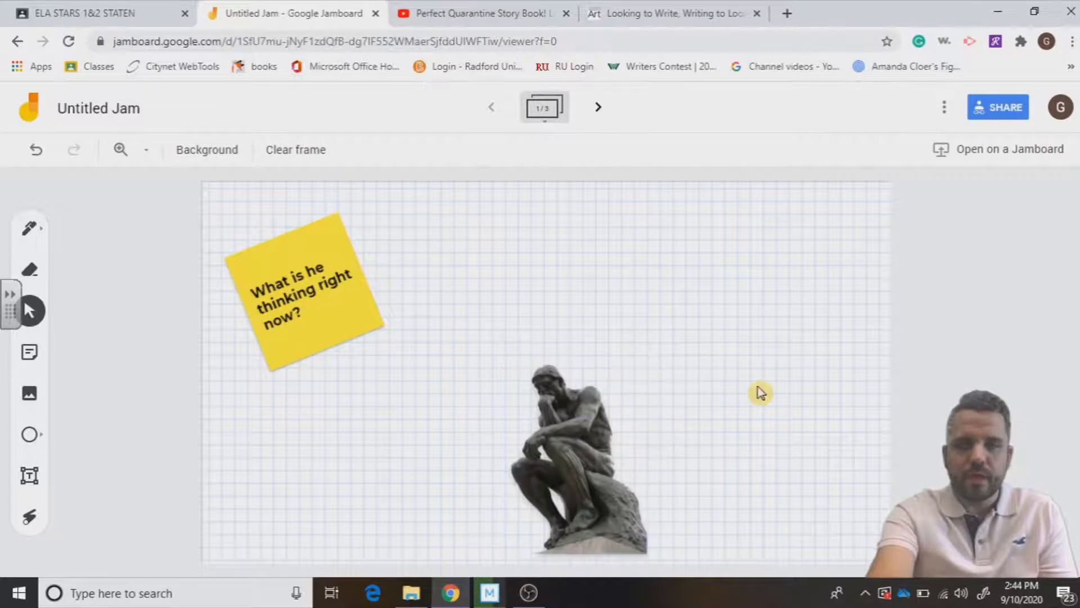